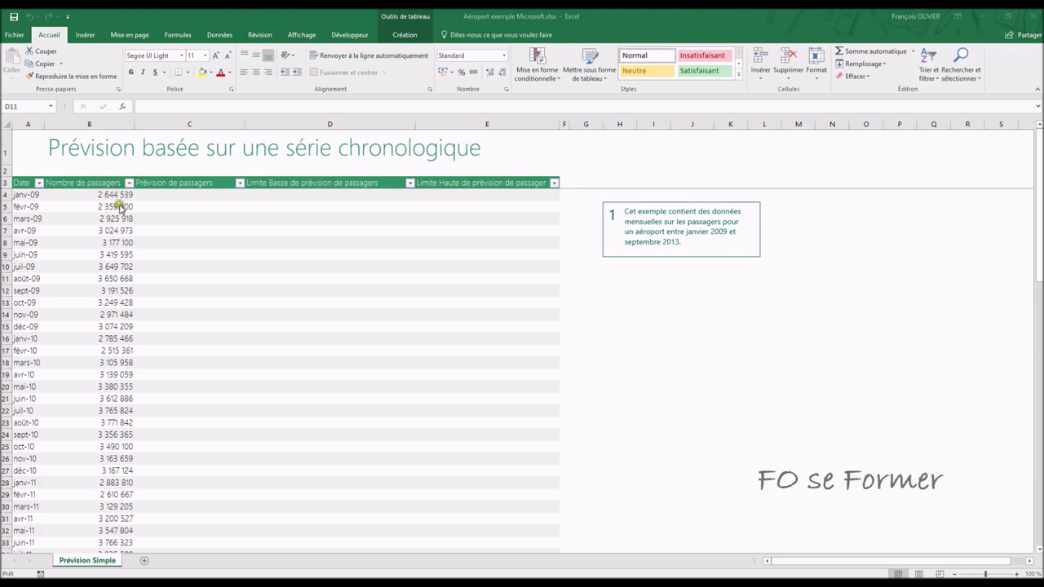
Step: Select a cell in the passenger table and scroll through its rows
left_click(143, 304)
scroll(144, 305, "down", 7)
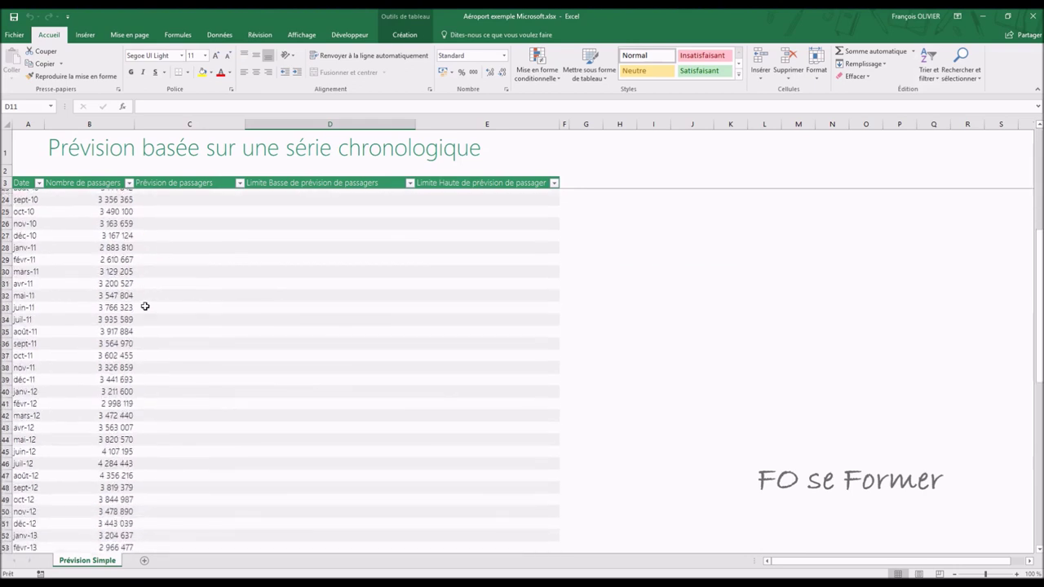
scroll(145, 305, "down", 6)
scroll(144, 305, "down", 1)
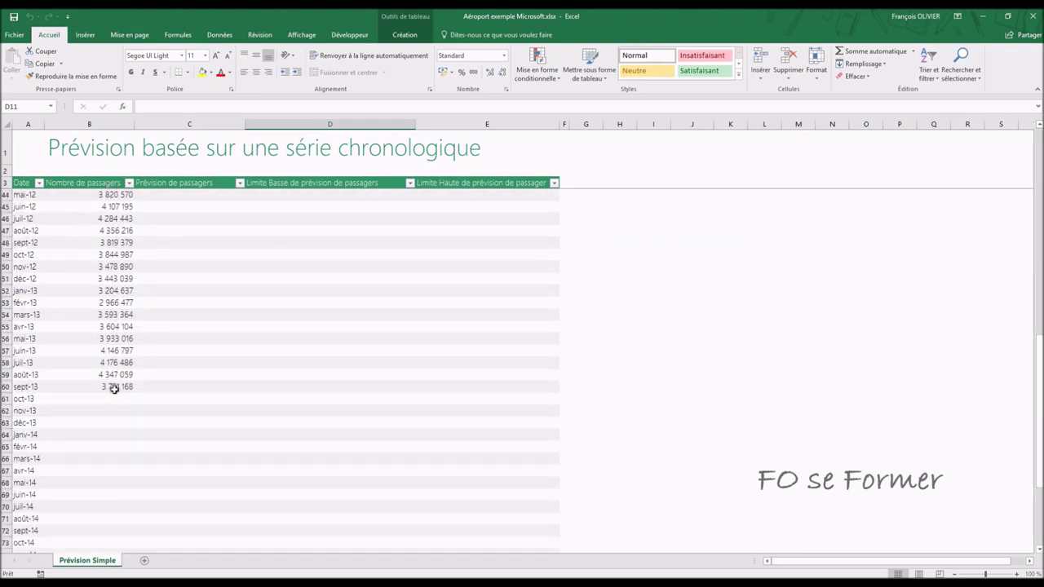
scroll(112, 389, "down", 3)
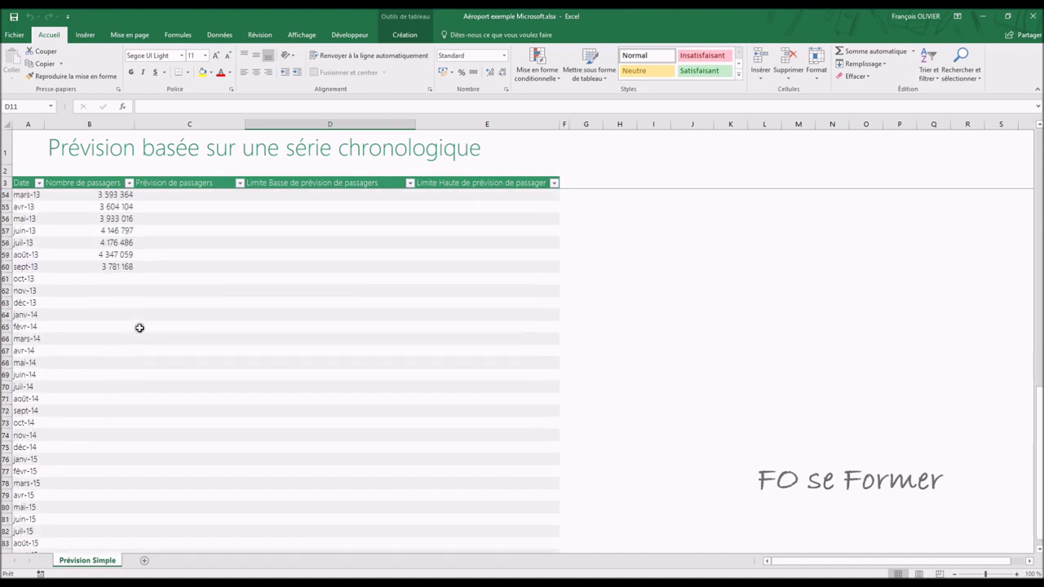
scroll(139, 328, "down", 3)
scroll(140, 328, "up", 5)
scroll(139, 328, "up", 15)
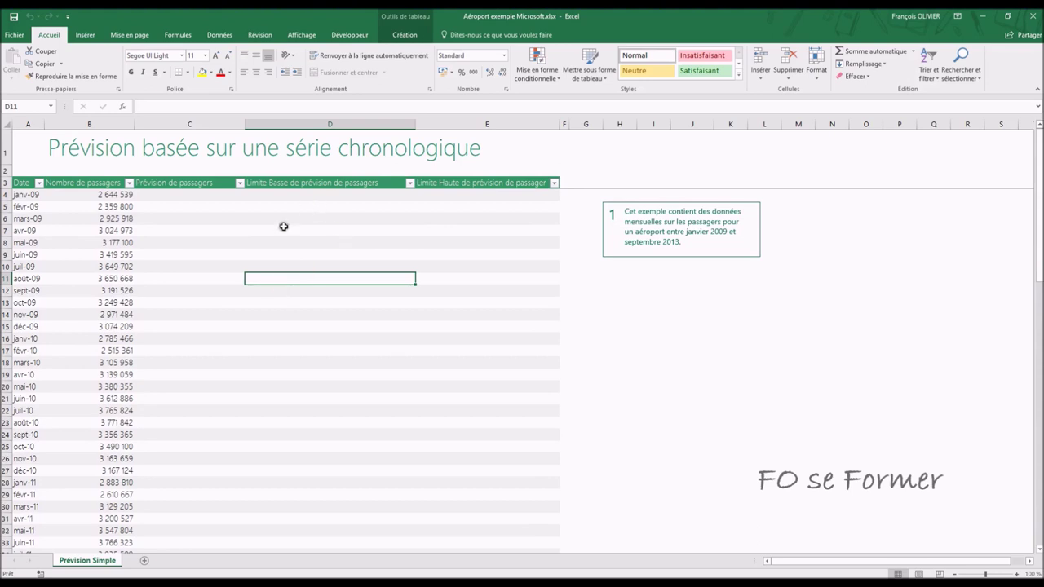
Step: Go through Création and Accueil to the Données tab and pick Feuille de prévision
left_click(394, 35)
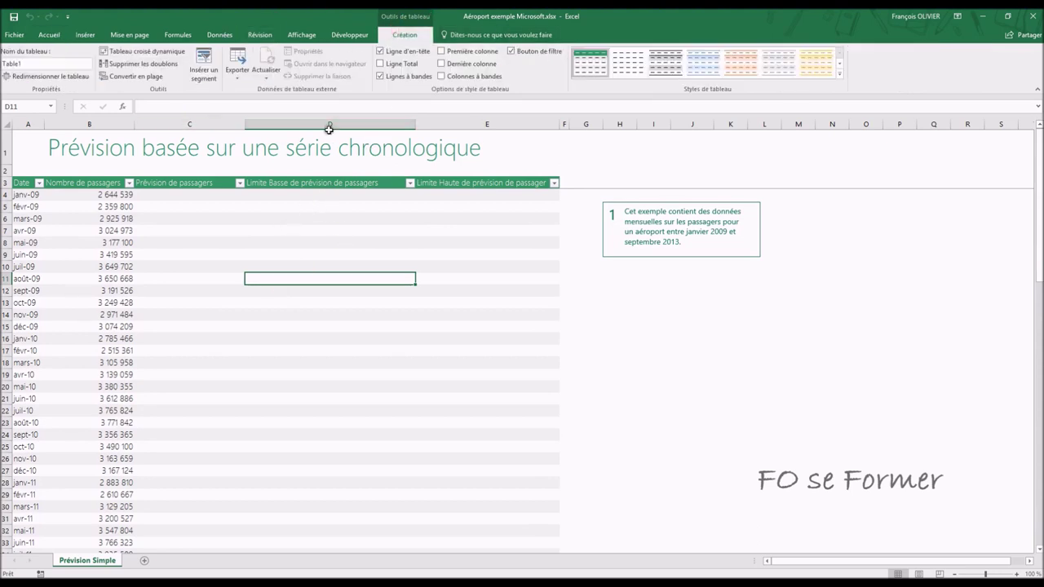
left_click(39, 35)
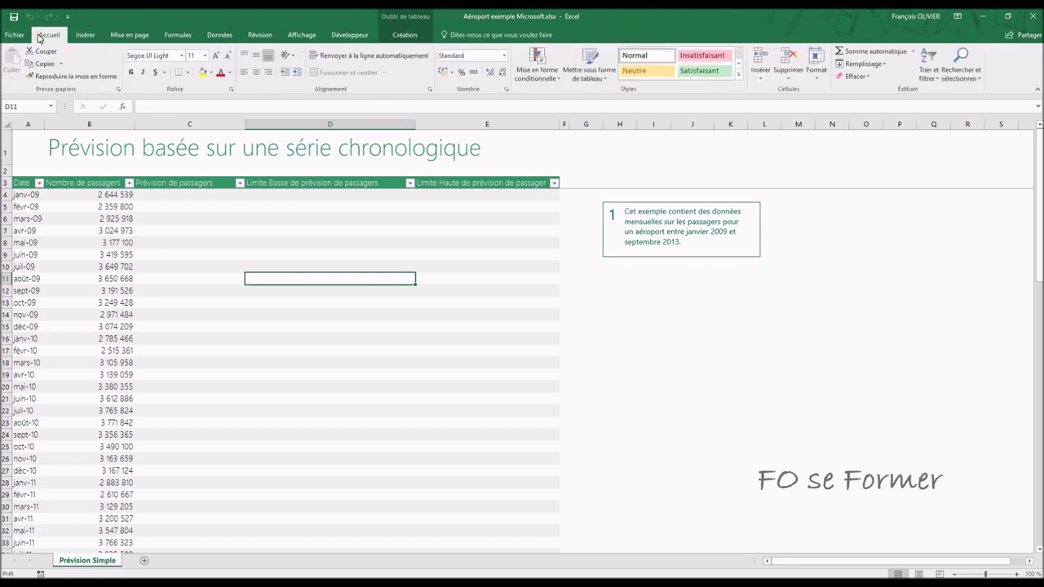
left_click(220, 35)
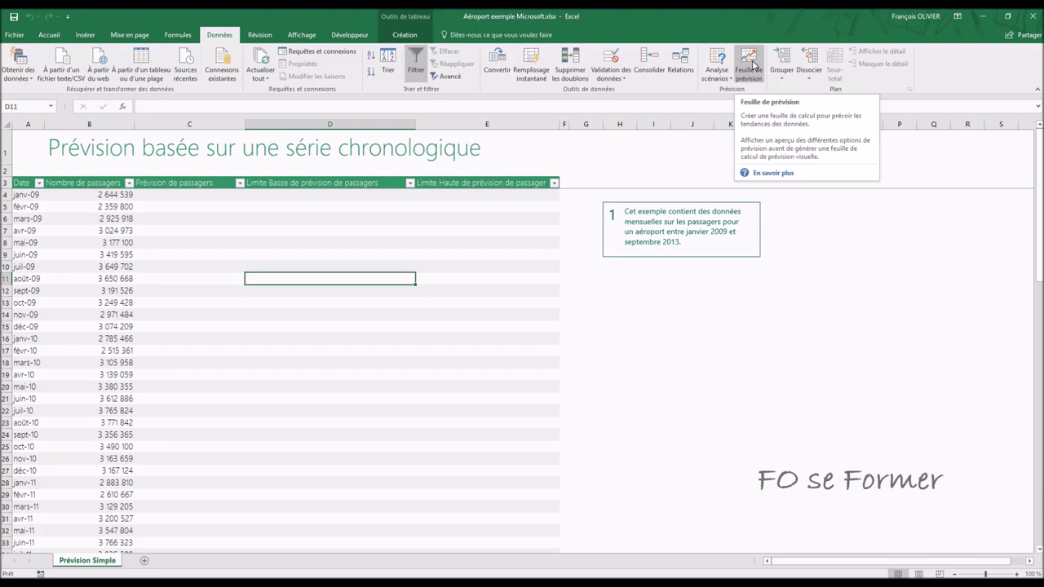
left_click(752, 65)
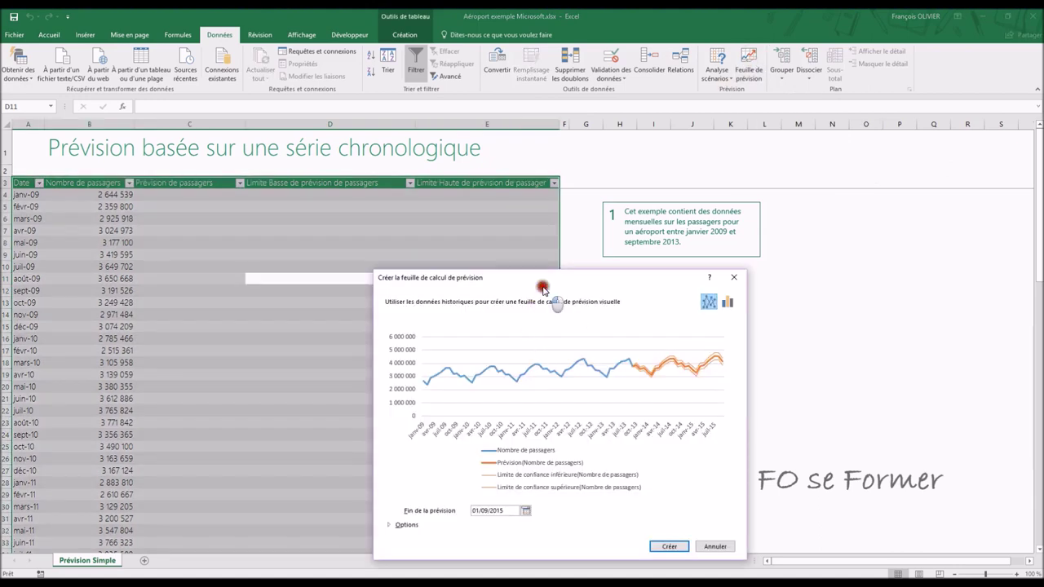
Step: Move the forecast dialog higher and compare the column preview before returning to the line chart
left_click_drag(543, 288, 436, 197)
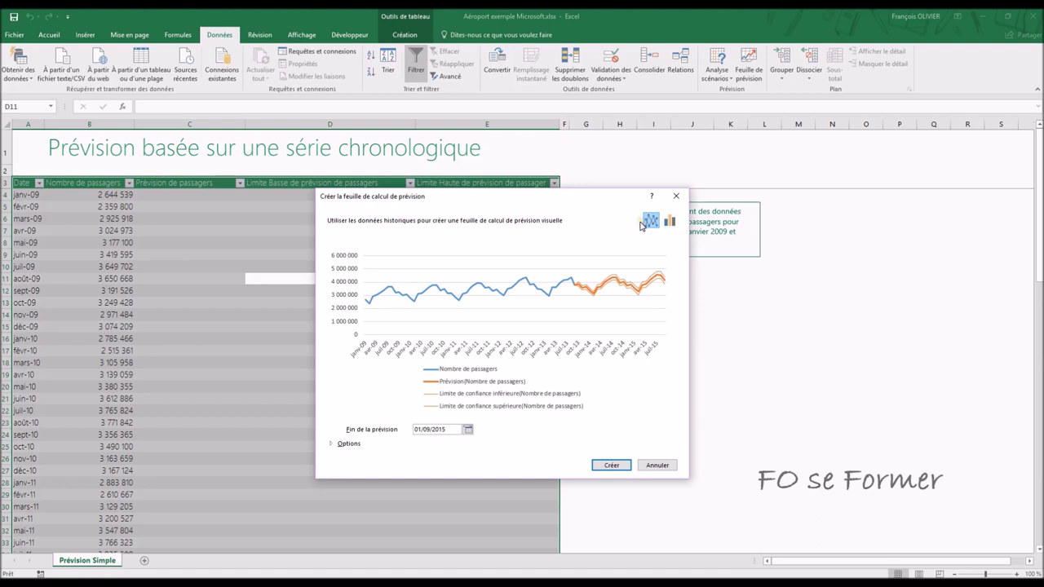
left_click(669, 222)
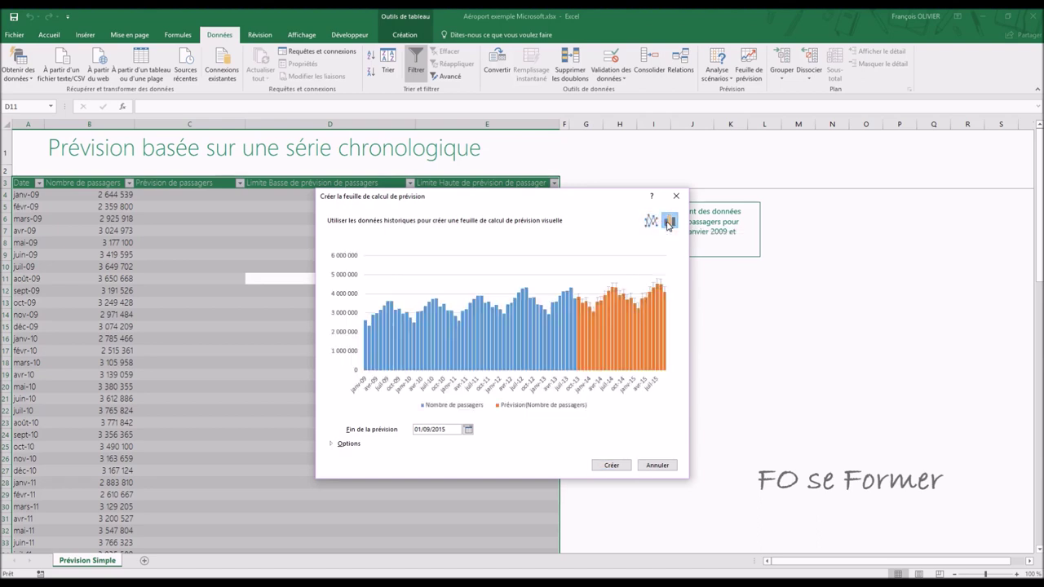
left_click(653, 220)
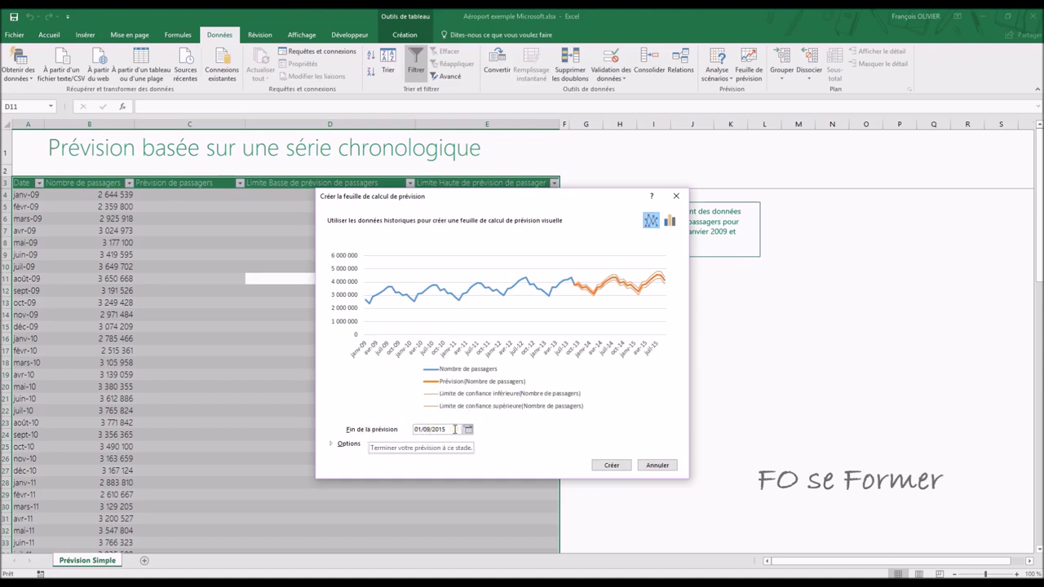
Step: Expand the options, tick Inclure les statistiques de prévision, and verify the timeline and values ranges
left_click(334, 445)
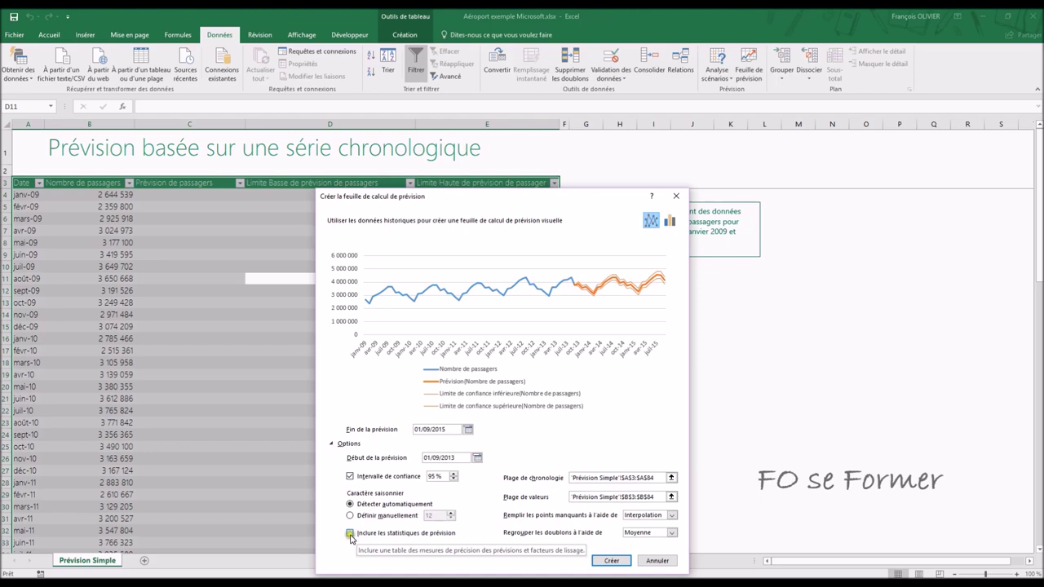
left_click(350, 534)
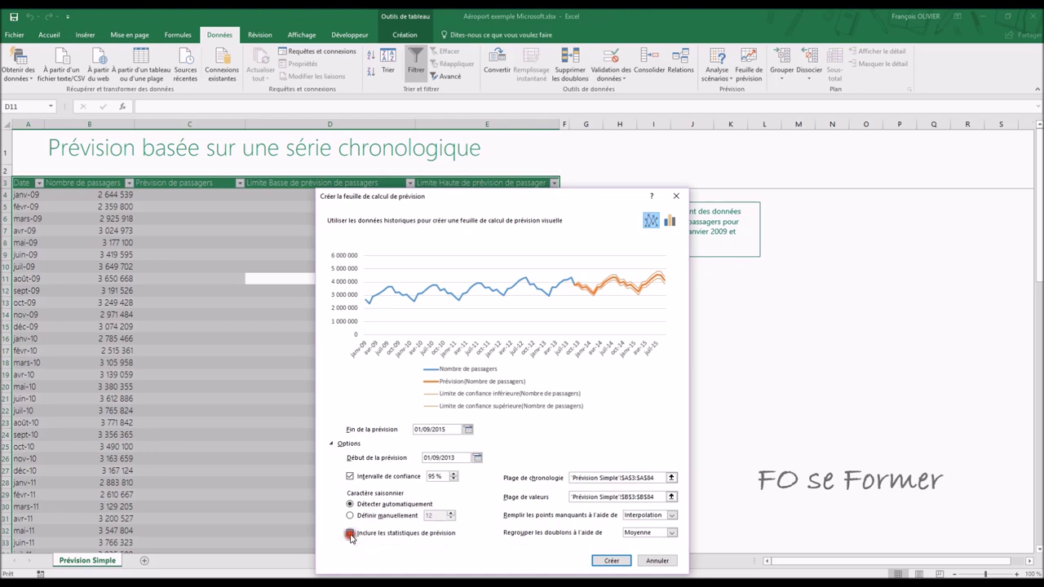
left_click(595, 477)
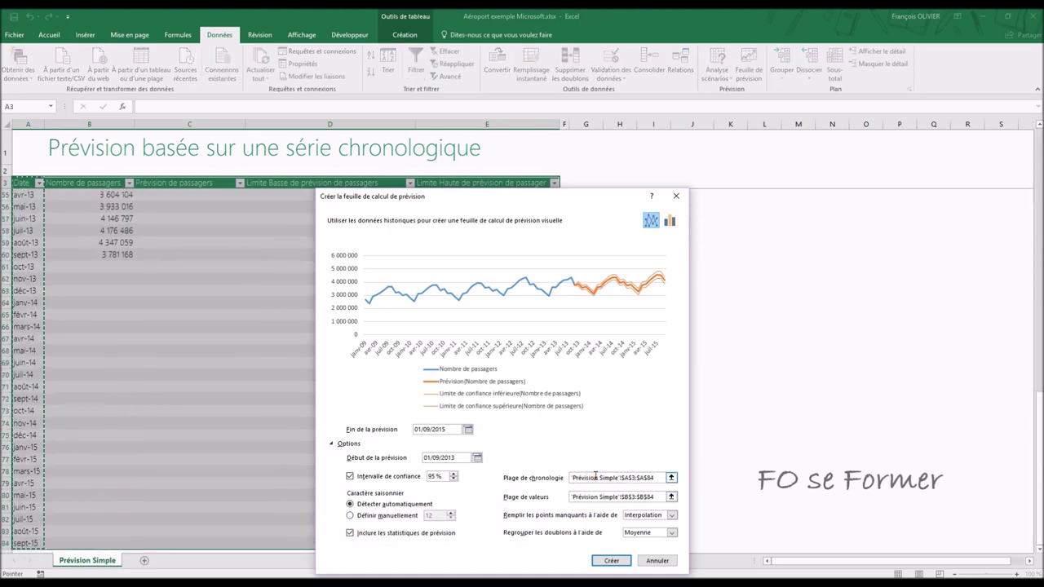
left_click(582, 496)
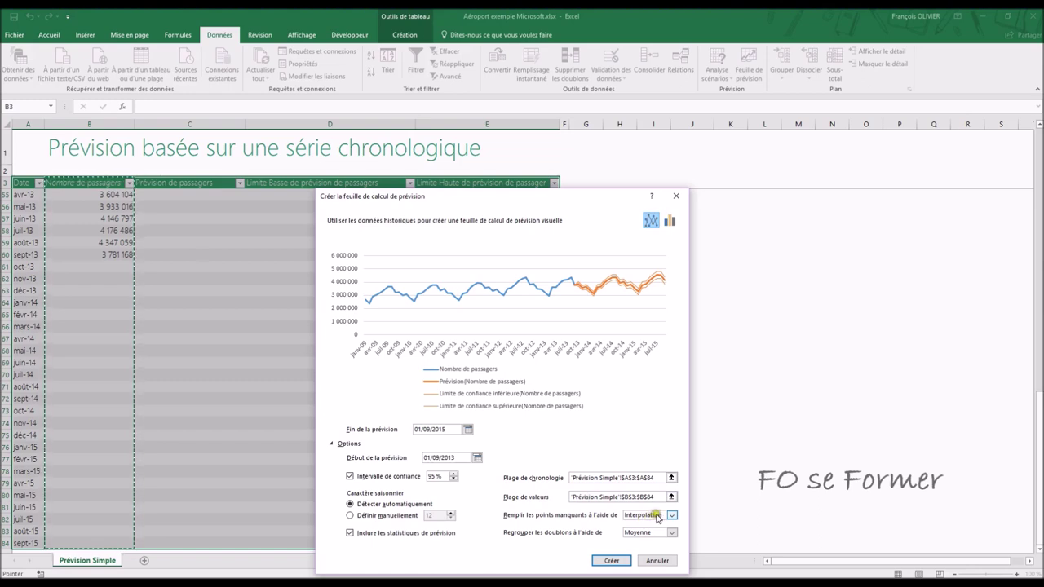
Step: Keep Interpolation for missing points and Moyenne for duplicates, then create the forecast sheet
left_click(670, 516)
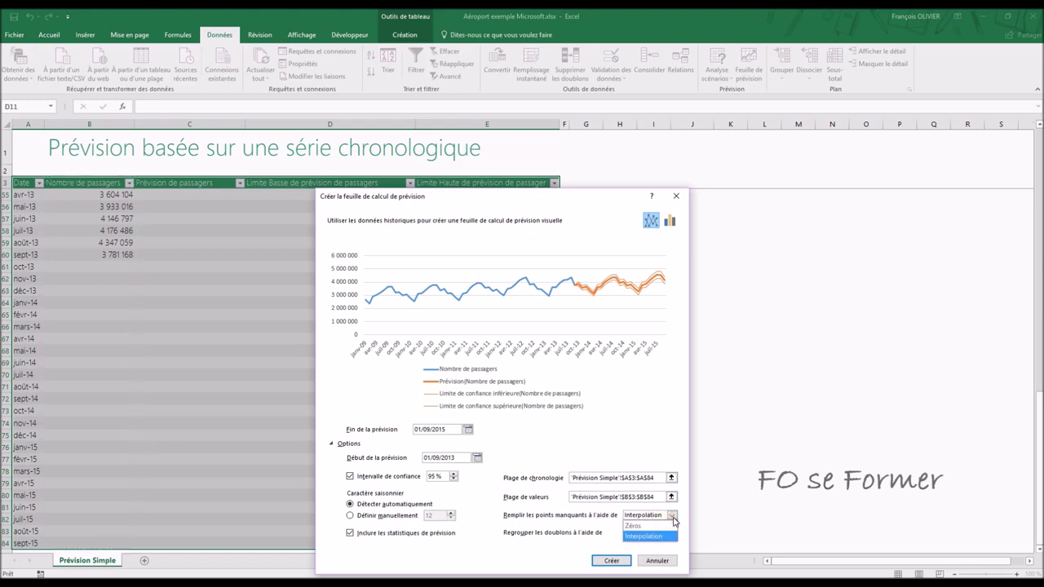
left_click(674, 521)
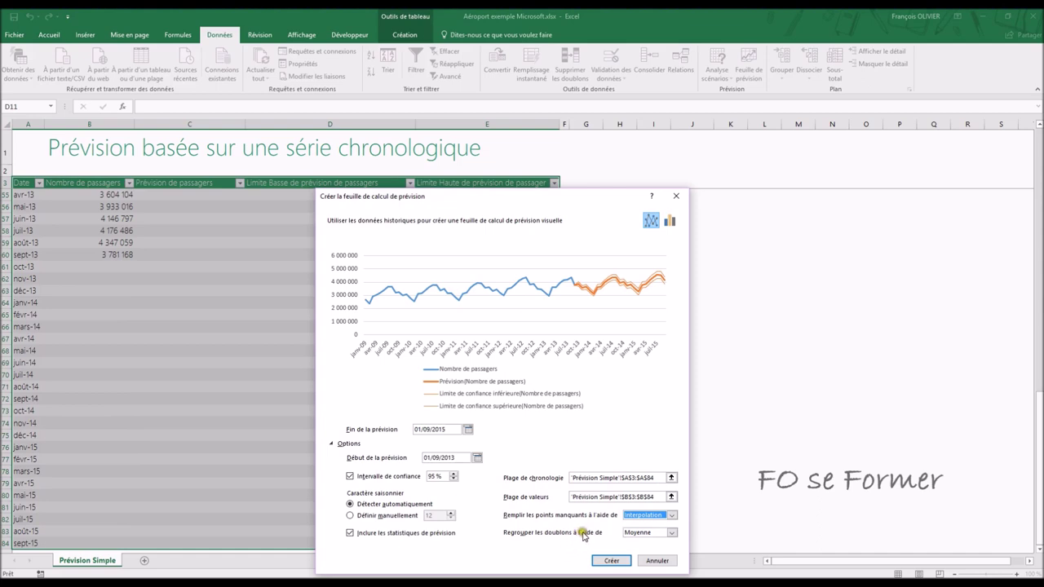
left_click(637, 534)
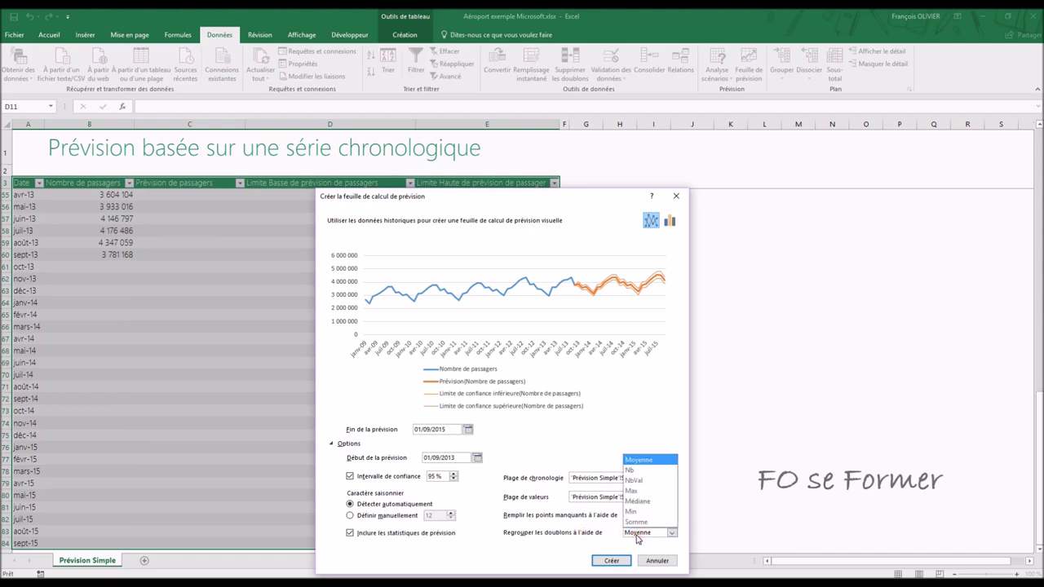
left_click(638, 537)
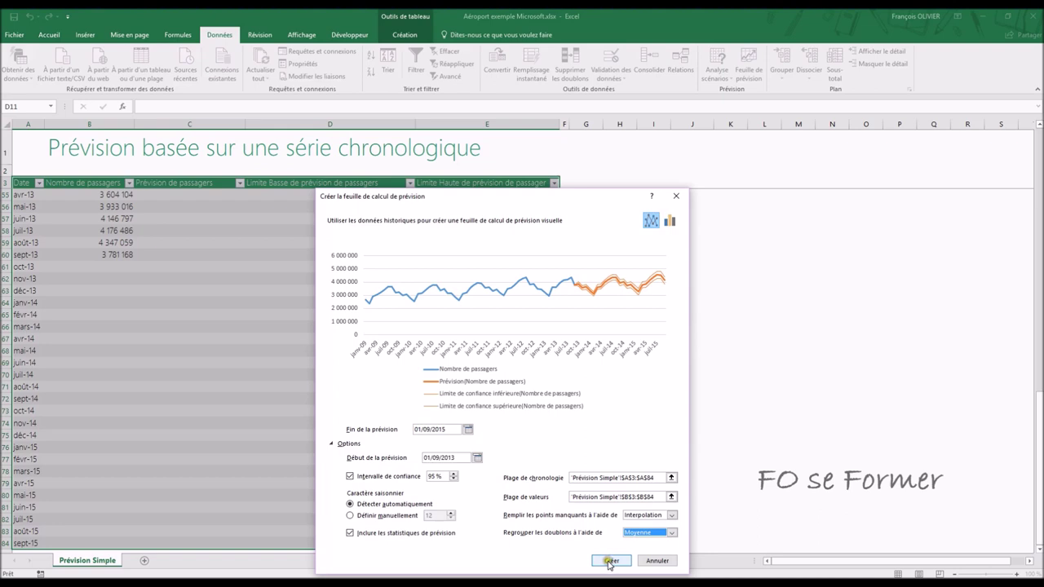
left_click(610, 562)
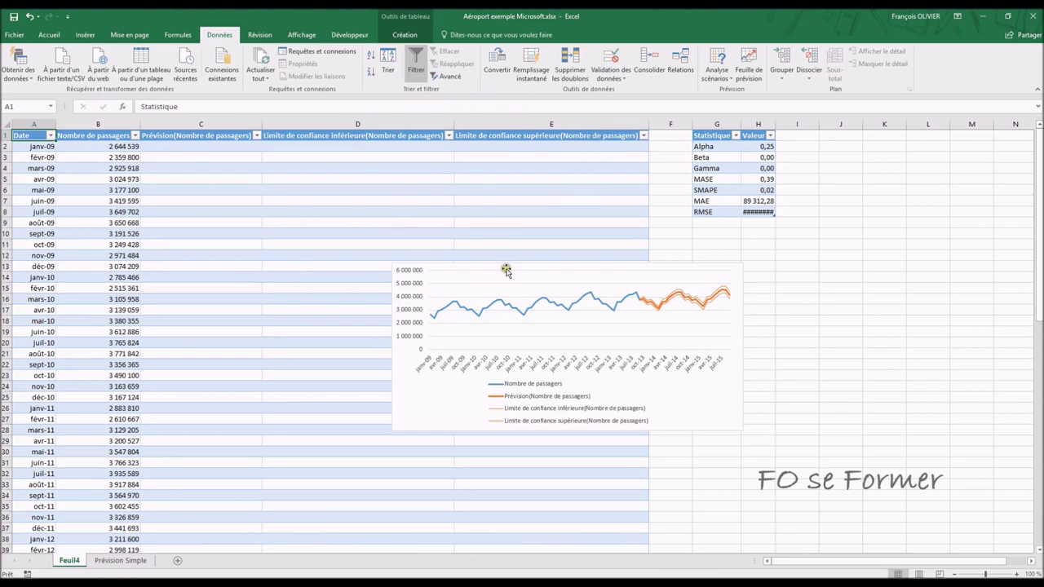
Step: Widen column H to show RMSE 117 922,60, then enlarge the chart left of the statistics
double_click(779, 123)
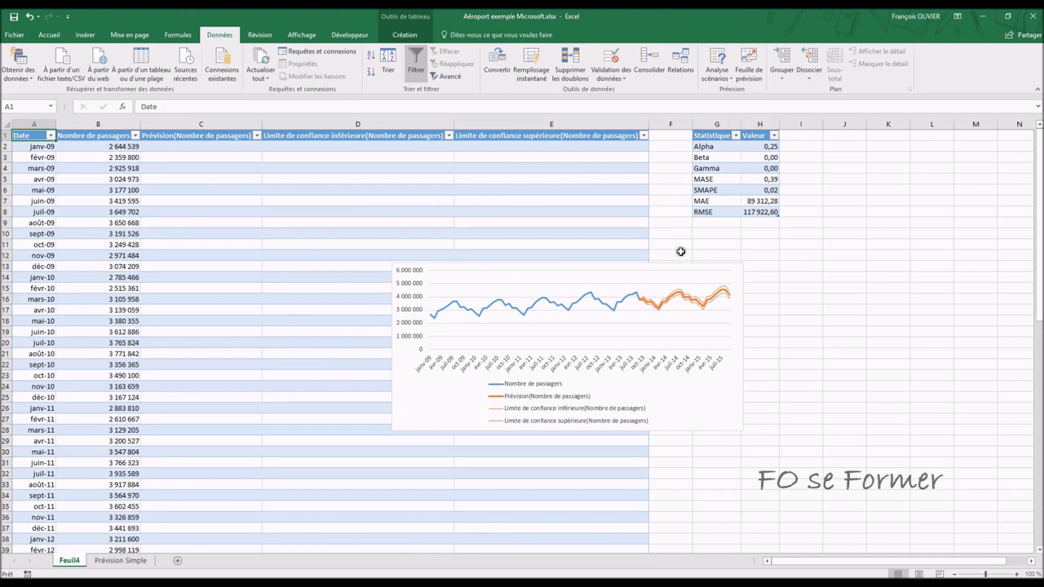
left_click_drag(680, 265, 540, 155)
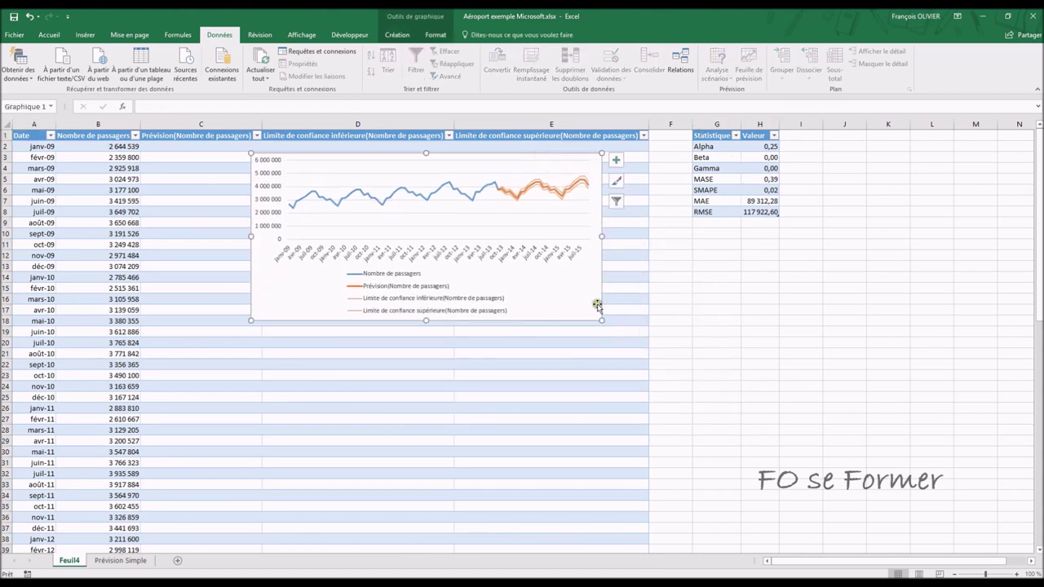
left_click_drag(601, 320, 811, 499)
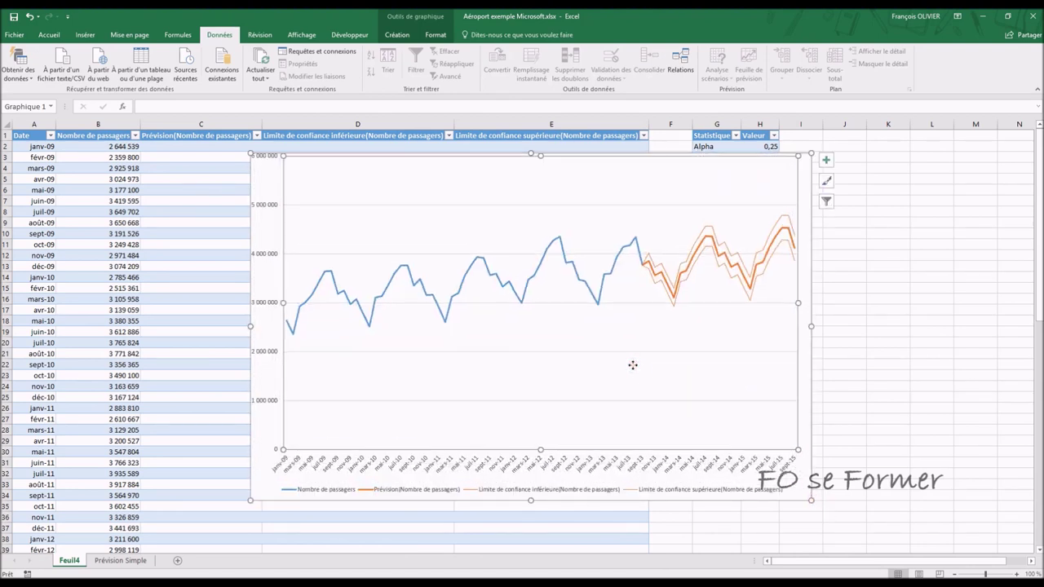
left_click_drag(815, 374, 665, 367)
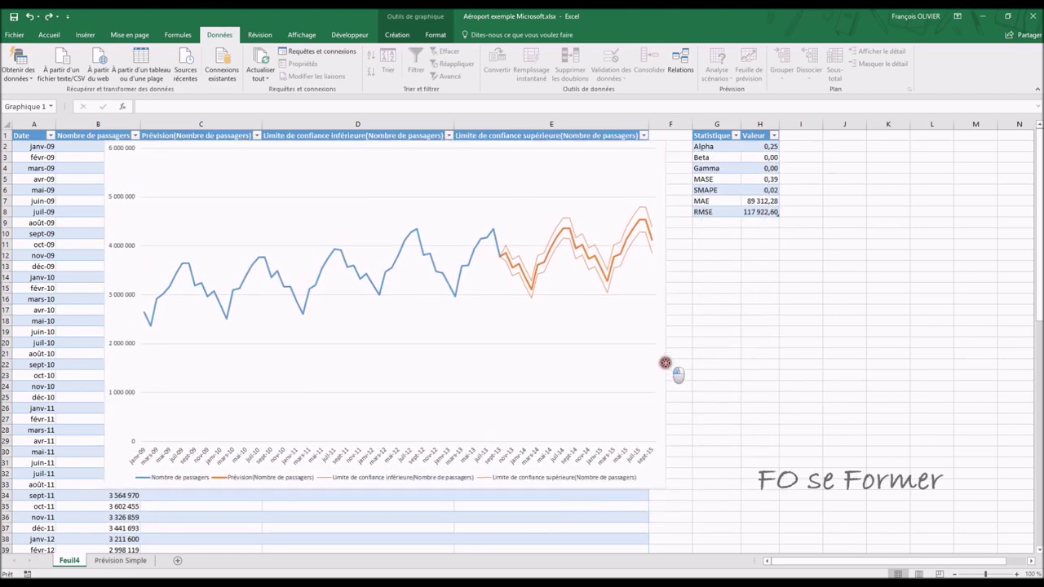
scroll(666, 367, "down", 3)
scroll(666, 367, "down", 4)
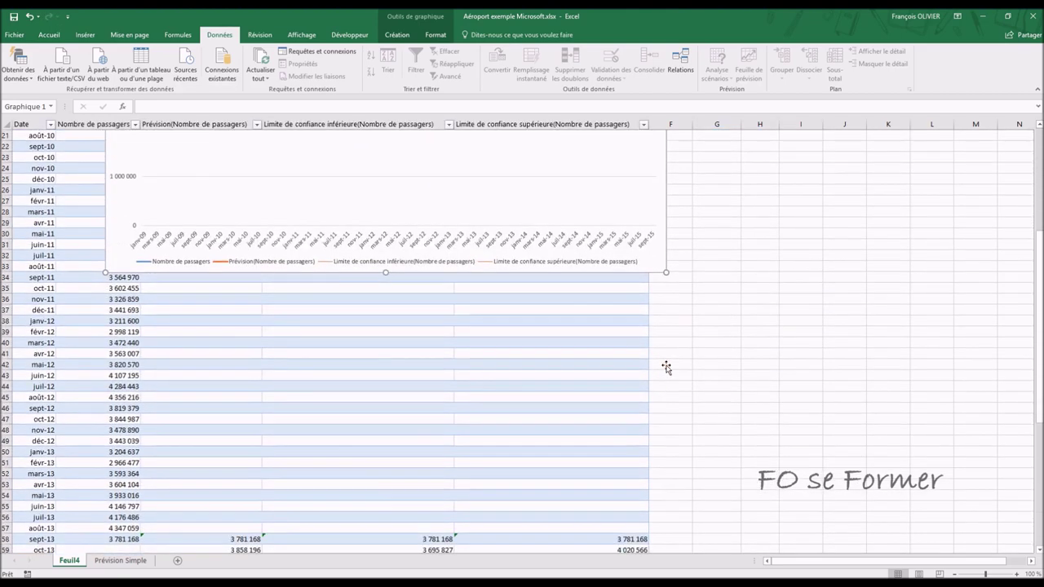
scroll(666, 367, "down", 7)
scroll(590, 343, "down", 3)
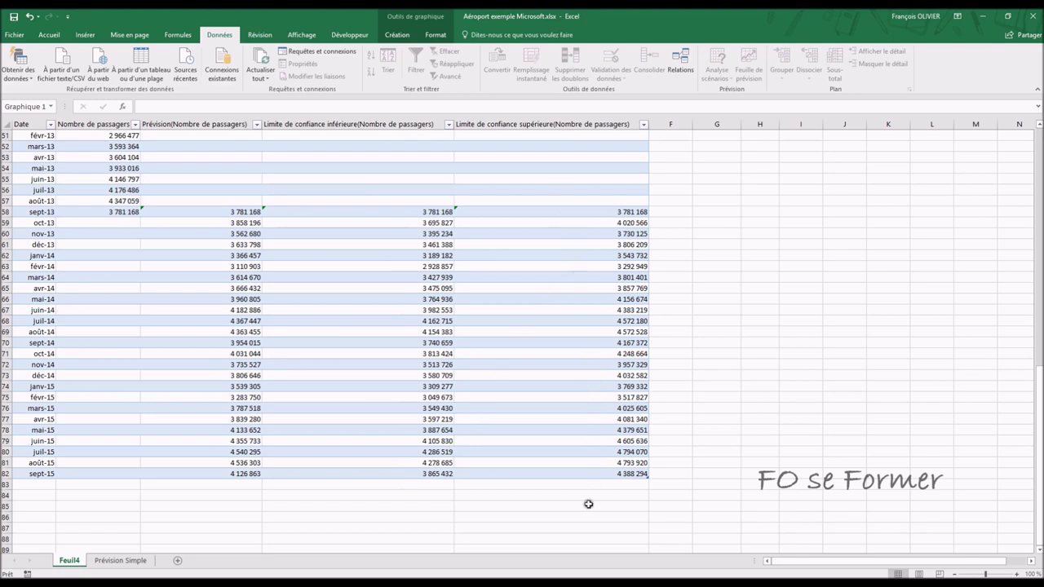
scroll(269, 287, "up", 3)
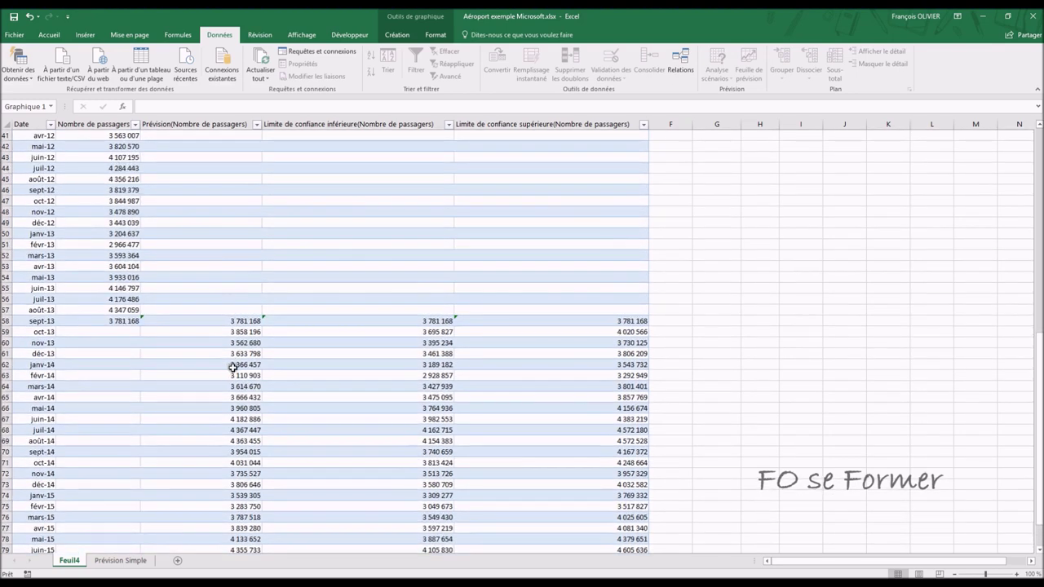
left_click(224, 320)
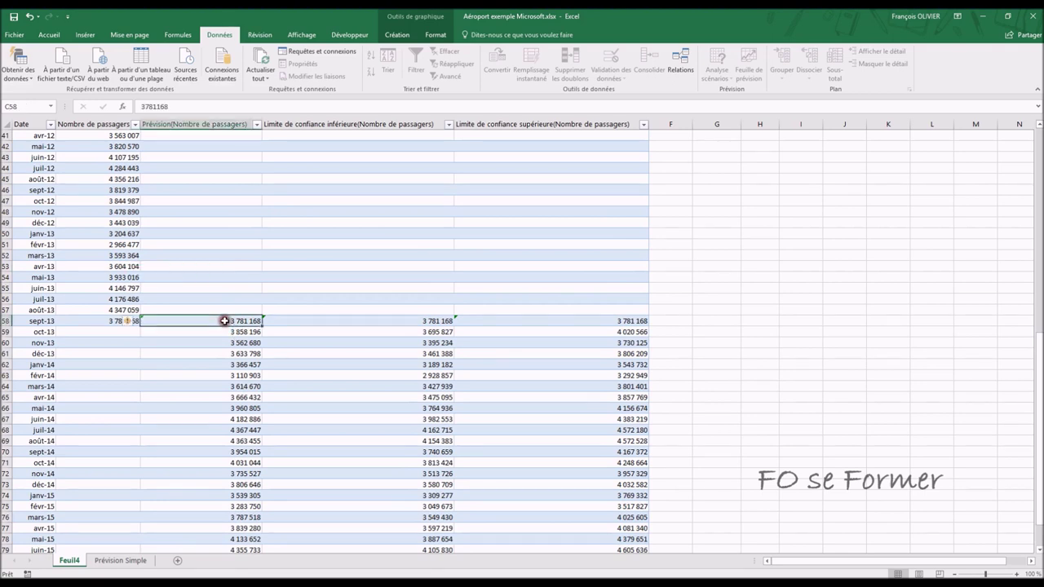
left_click(126, 321)
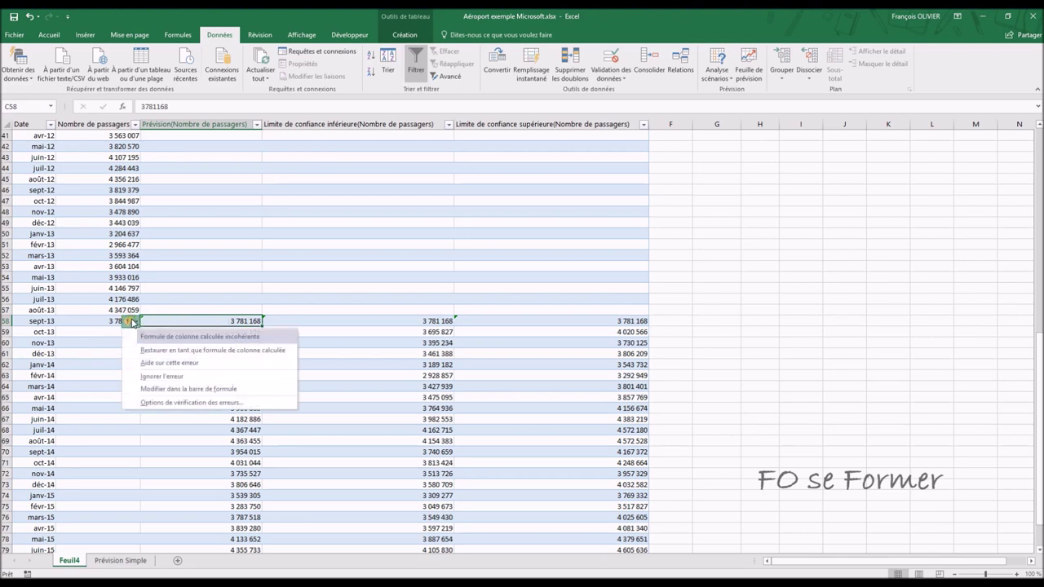
left_click(133, 322)
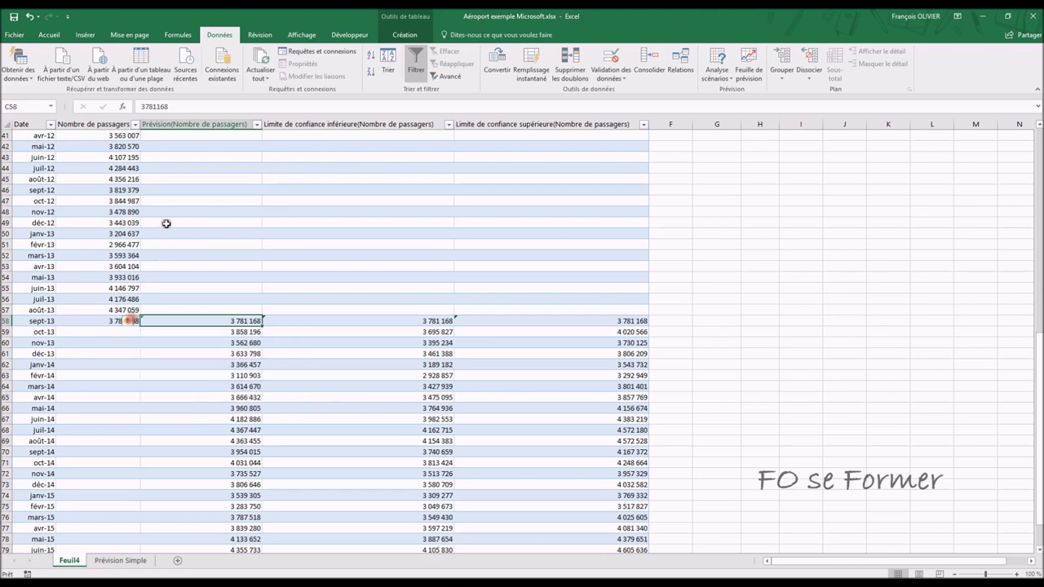
left_click(234, 332)
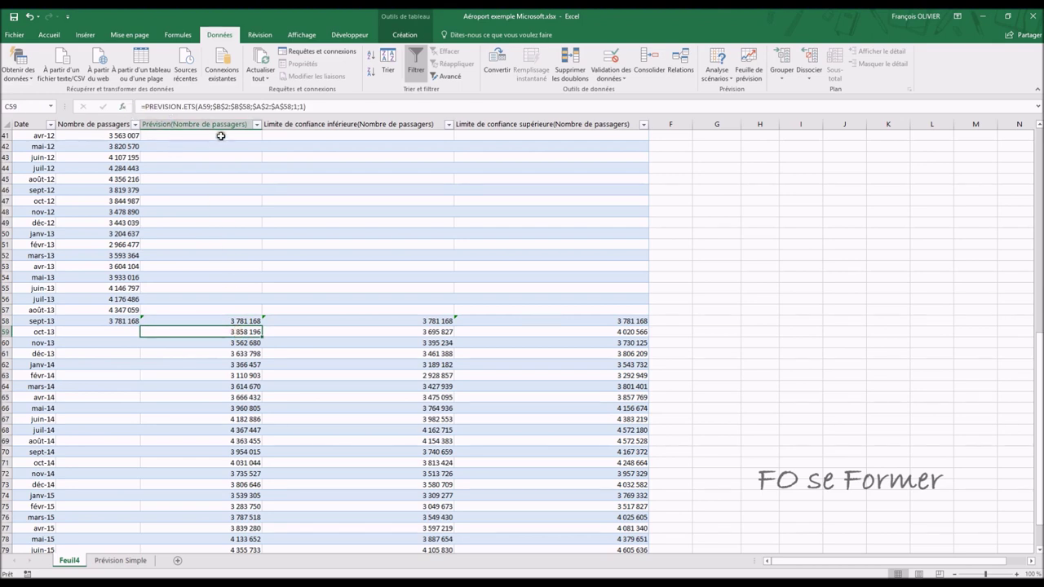
left_click(122, 107)
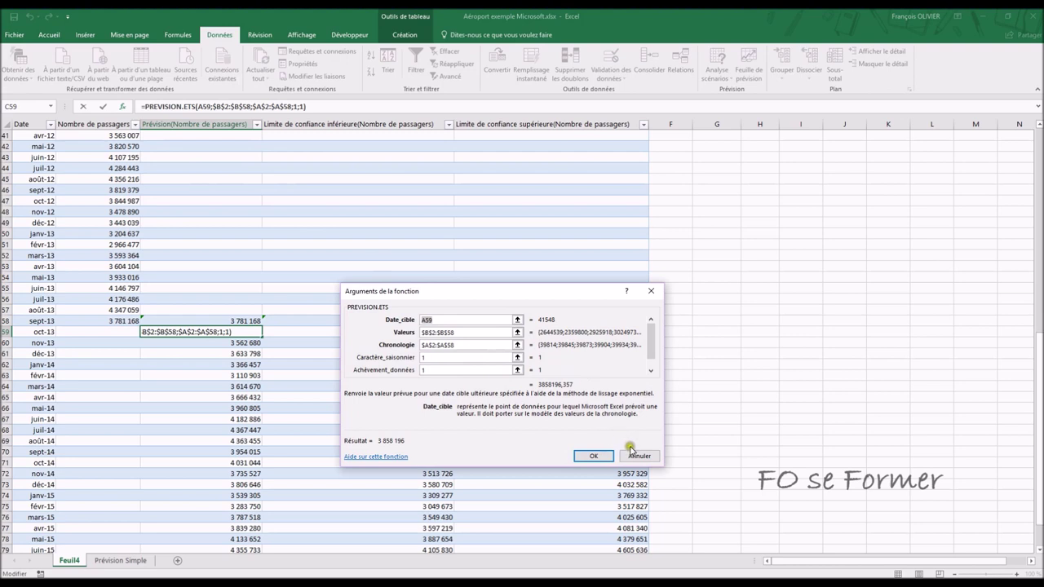
key("Return")
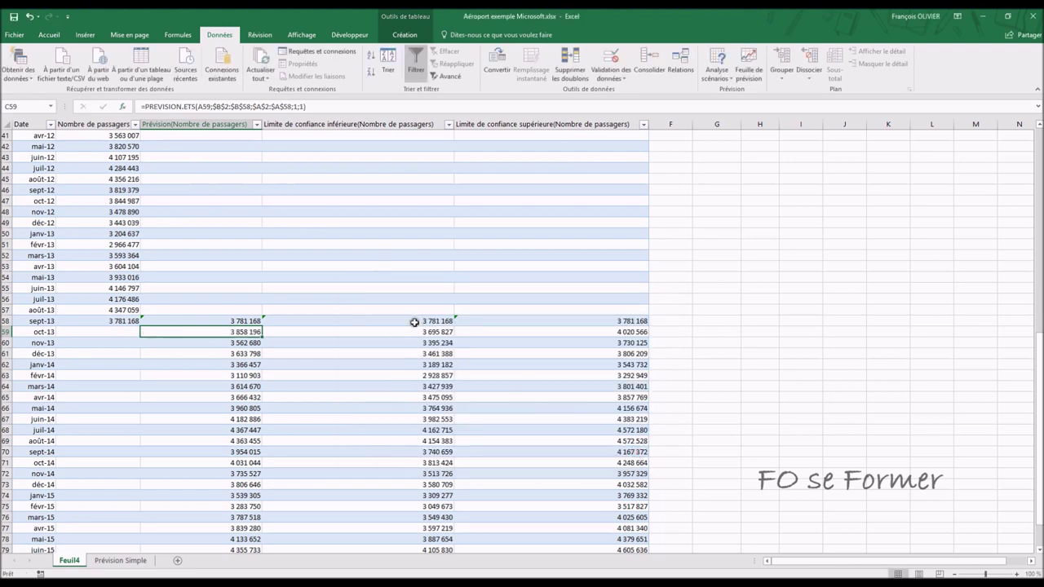
left_click(417, 330)
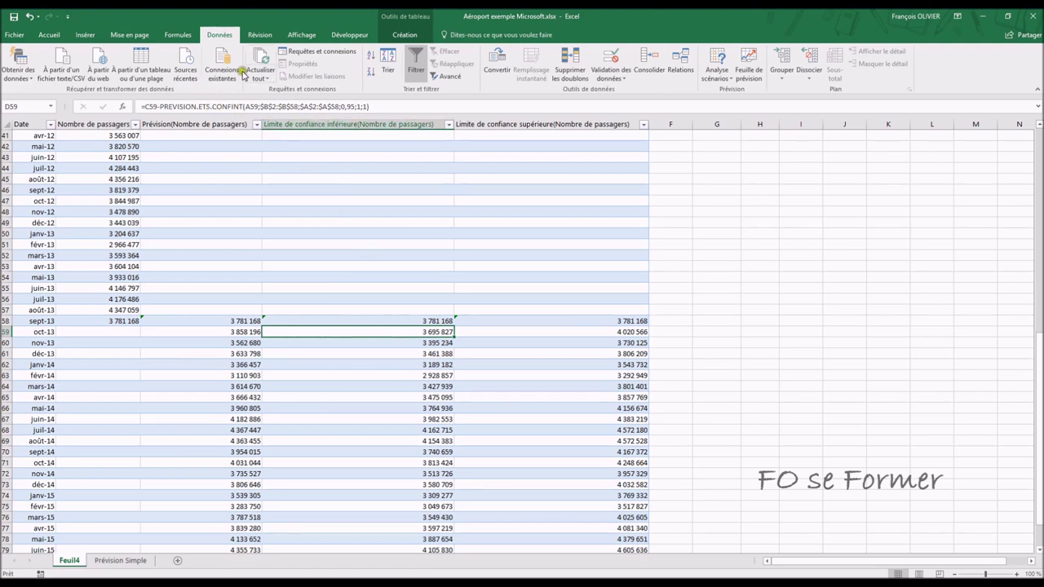
left_click(186, 106)
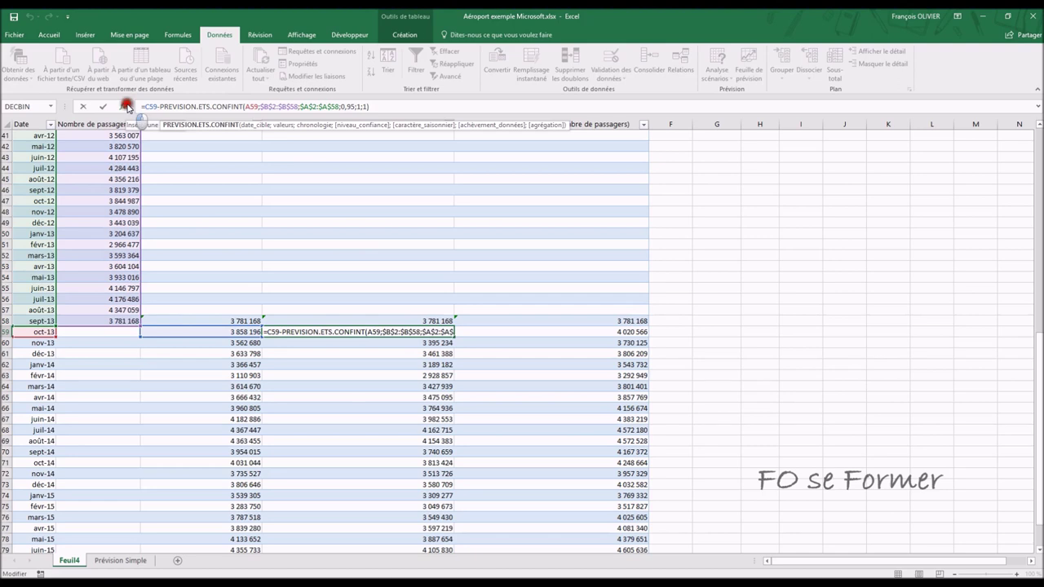
left_click(127, 107)
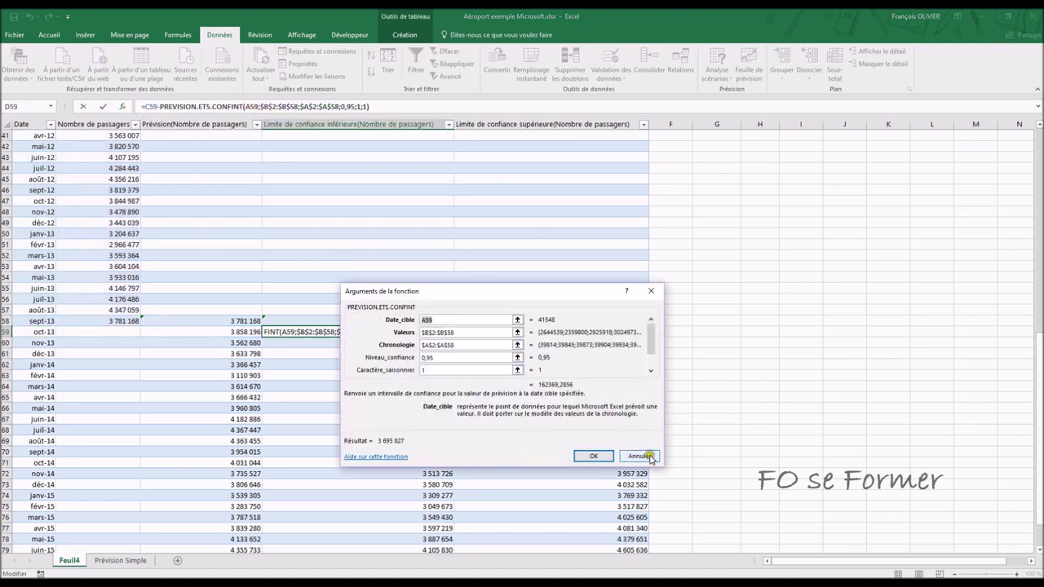
left_click(639, 456)
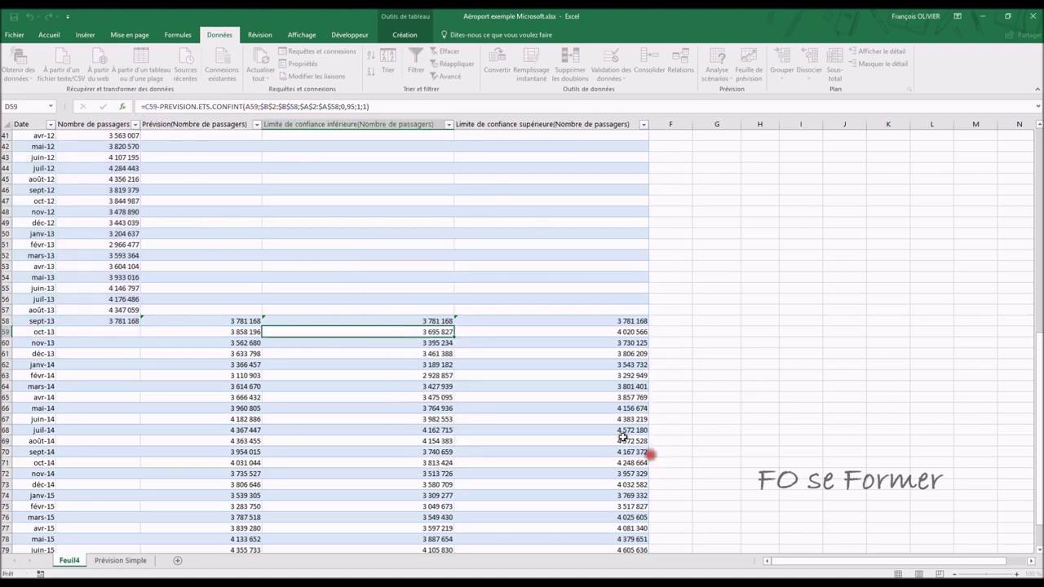
left_click(596, 335)
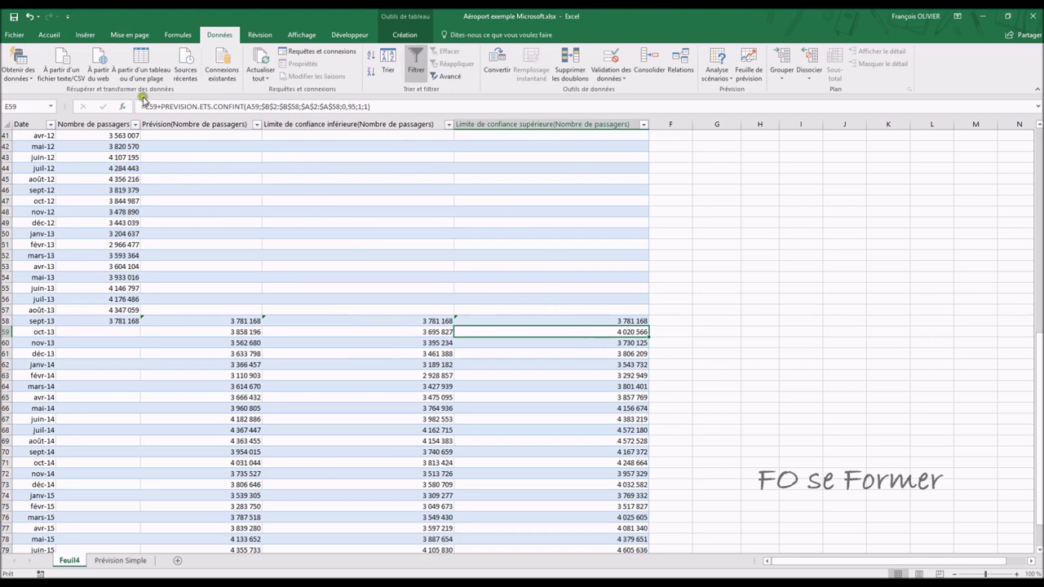
left_click(178, 101)
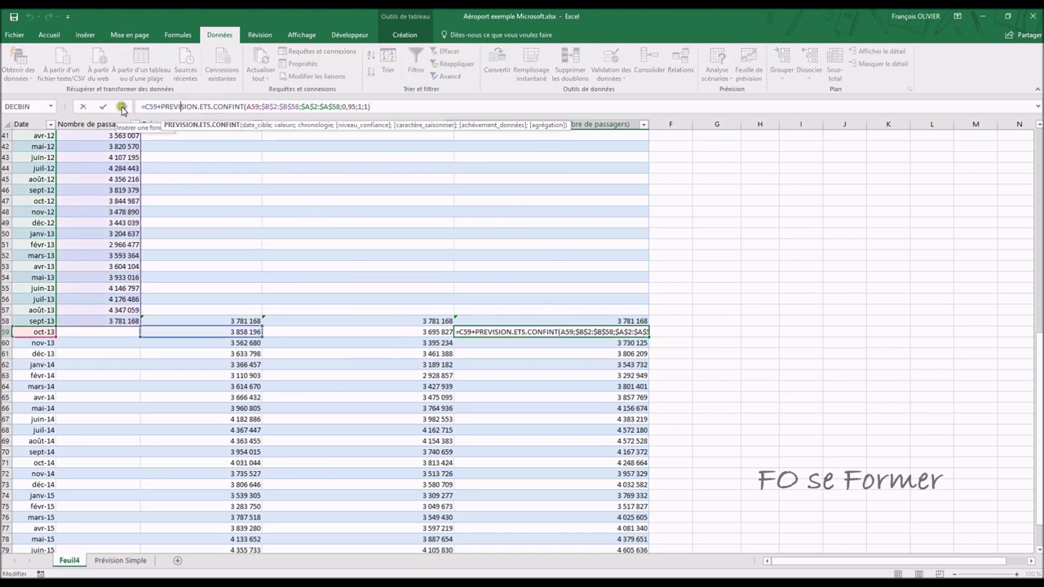
left_click(121, 107)
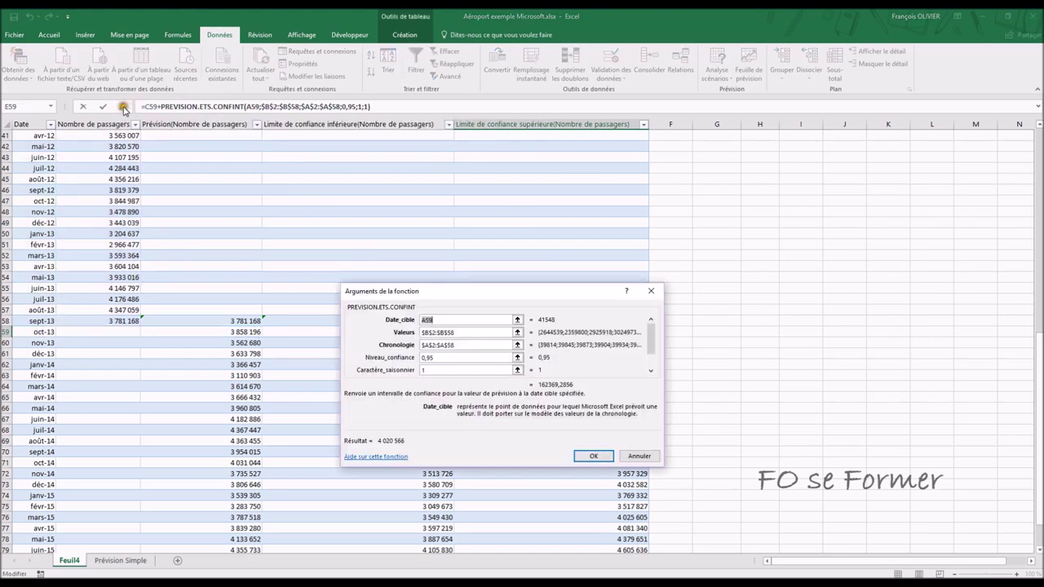
left_click(640, 456)
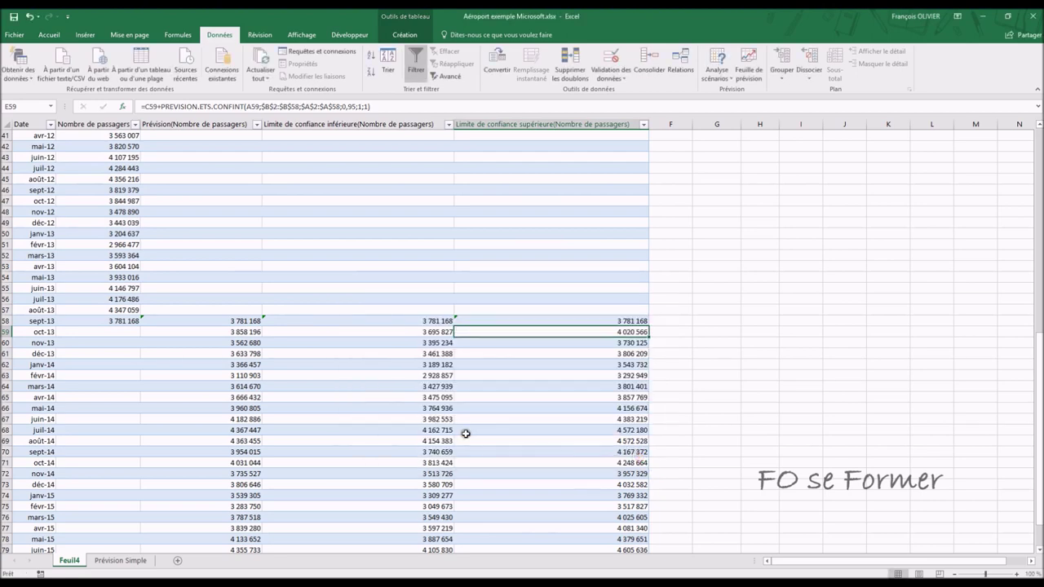
scroll(466, 433, "down", 7)
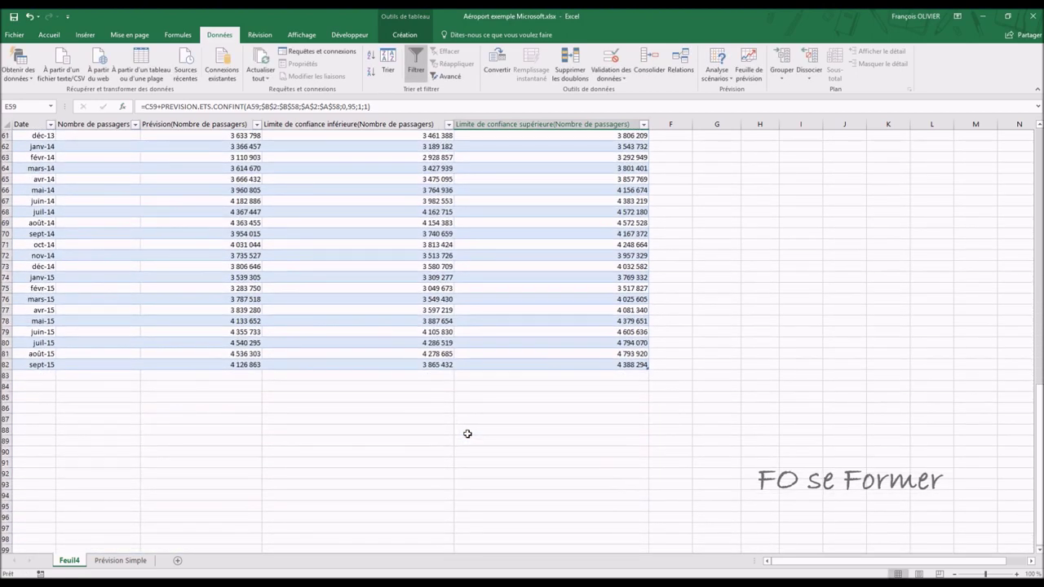
scroll(467, 434, "up", 10)
scroll(469, 433, "up", 10)
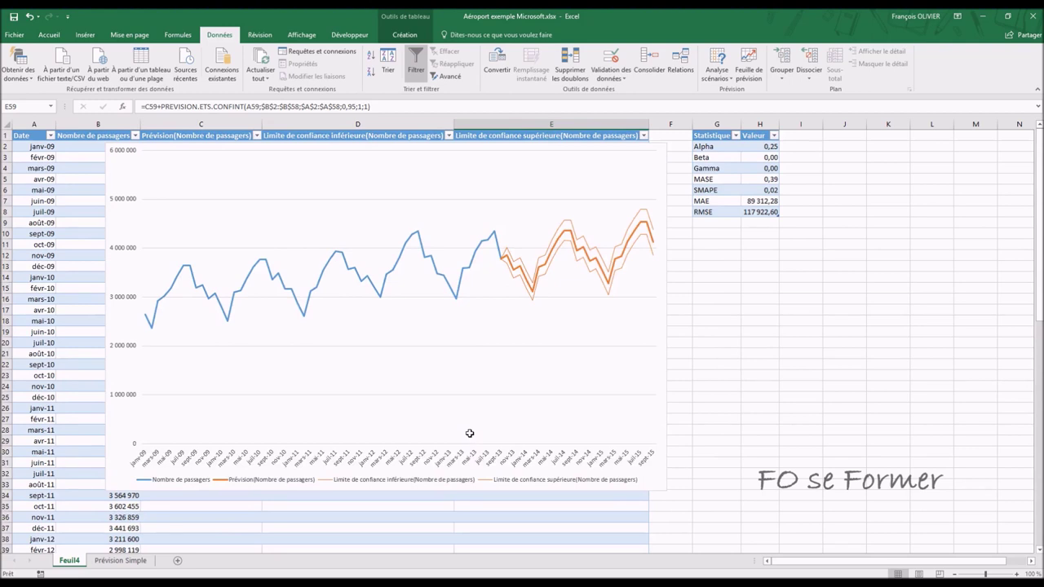